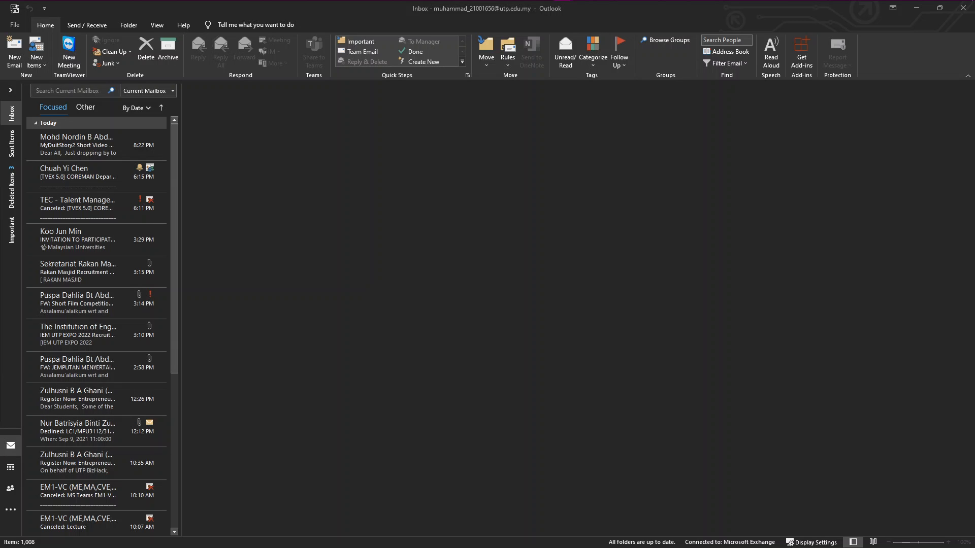
Open the calendar and create a new meeting invitation, placing the cursor in its message body.
click(11, 467)
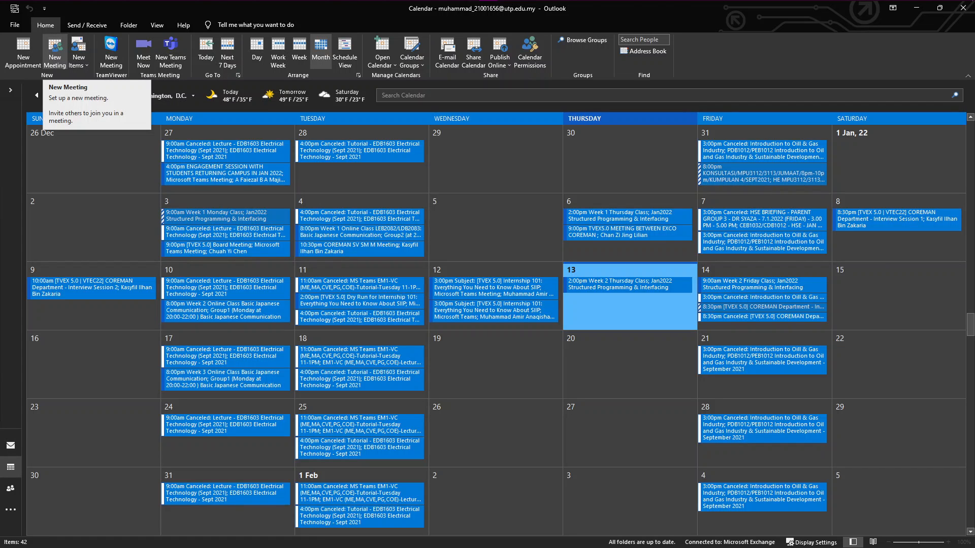
click(55, 57)
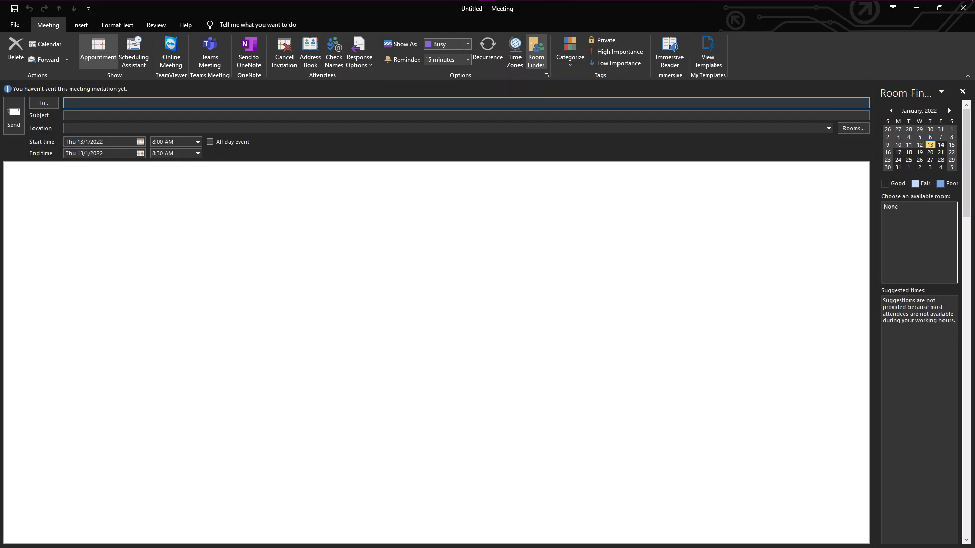
click(9, 175)
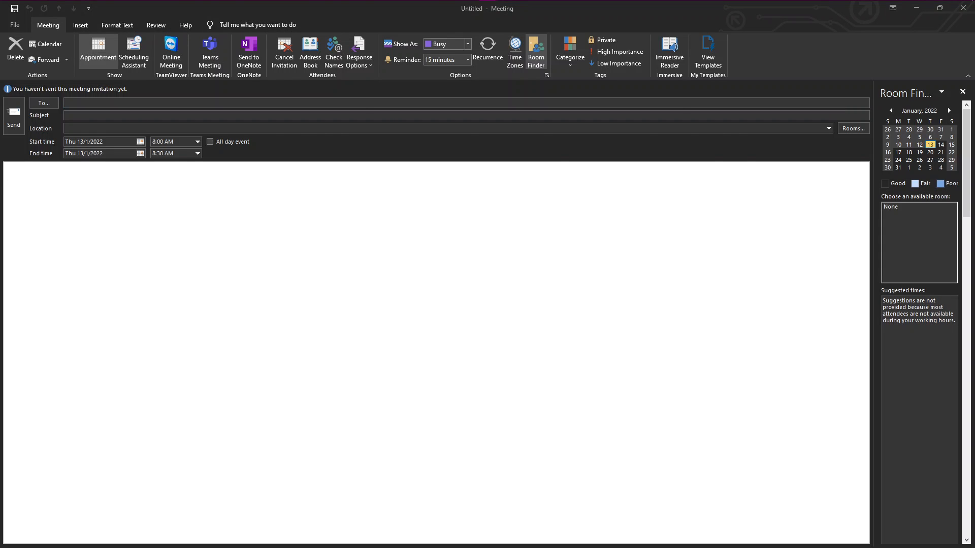
Copy the body of the Company's Invitation Email Template from the Google Docs document into the new Outlook meeting's message body.
key(alt+Tab)
key(alt+Tab)
key(alt+Tab)
key(alt+Tab)
key(alt+Tab)
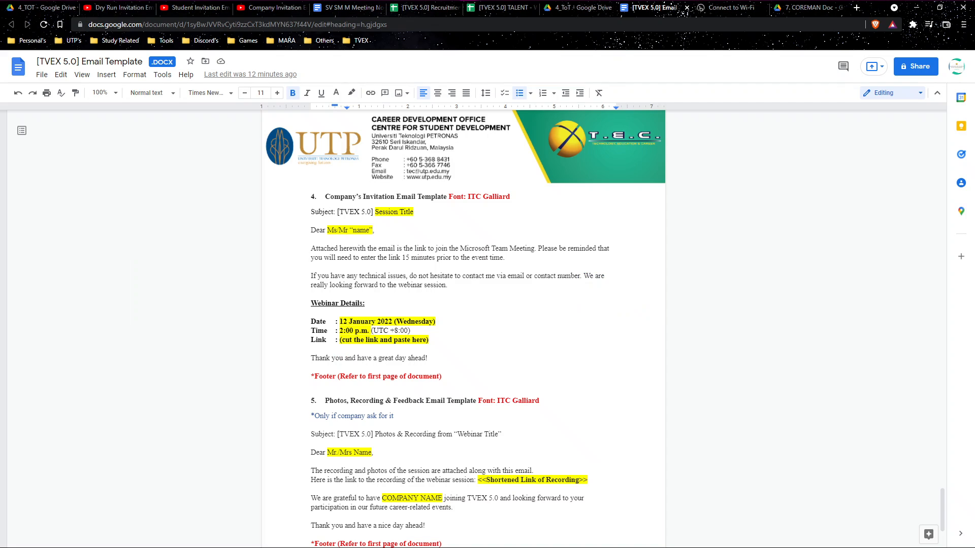
drag(428, 358, 311, 230)
key(ctrl+c)
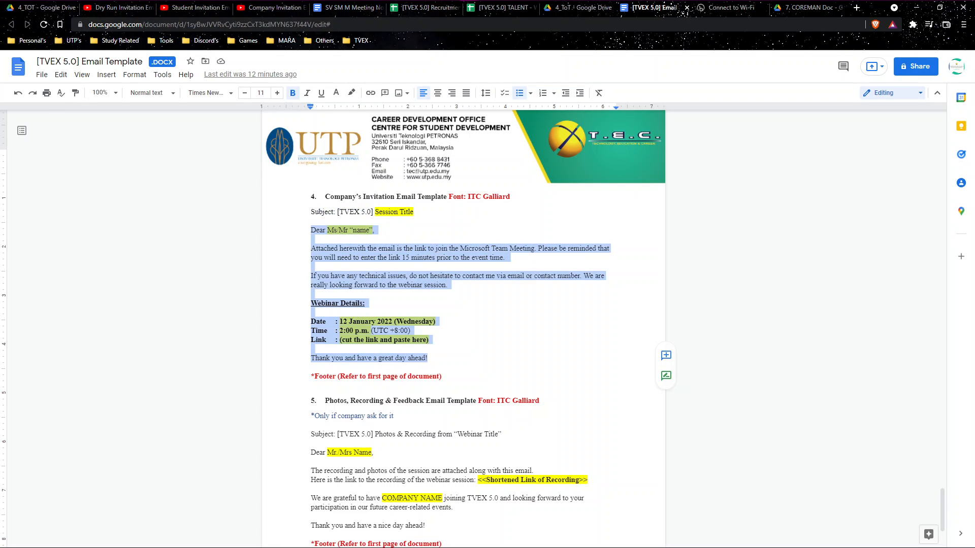
key(alt+Tab)
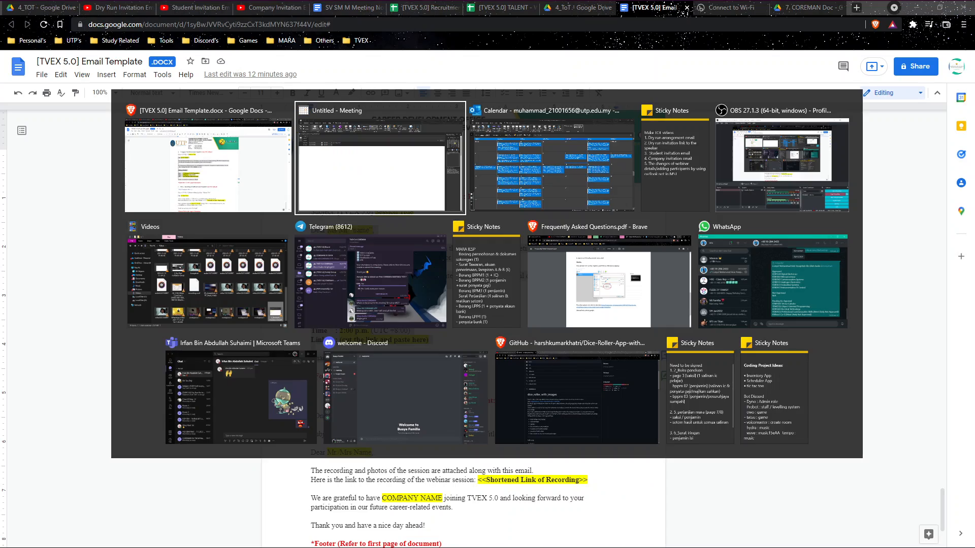
key(ctrl+v)
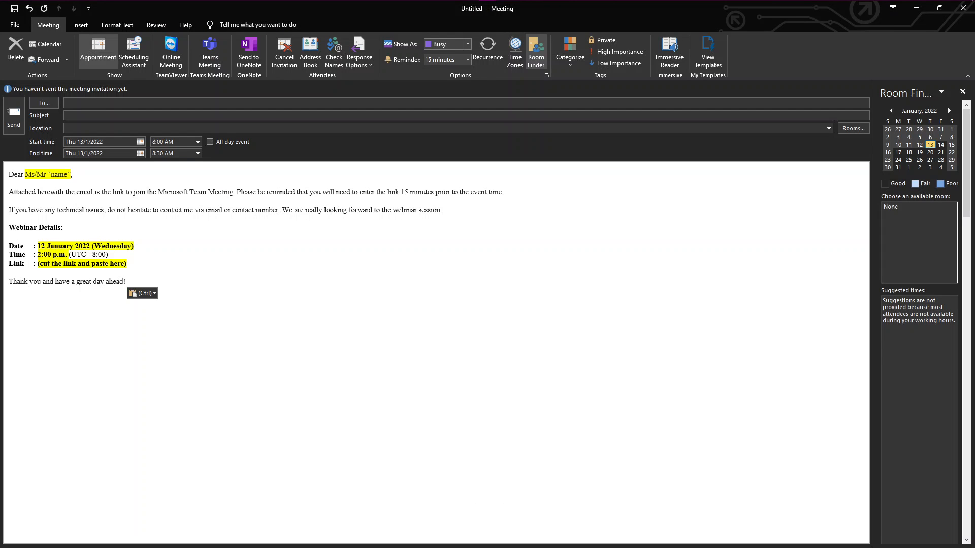
Insert the saved email signature below the closing line of the invitation message.
key(Return)
click(80, 25)
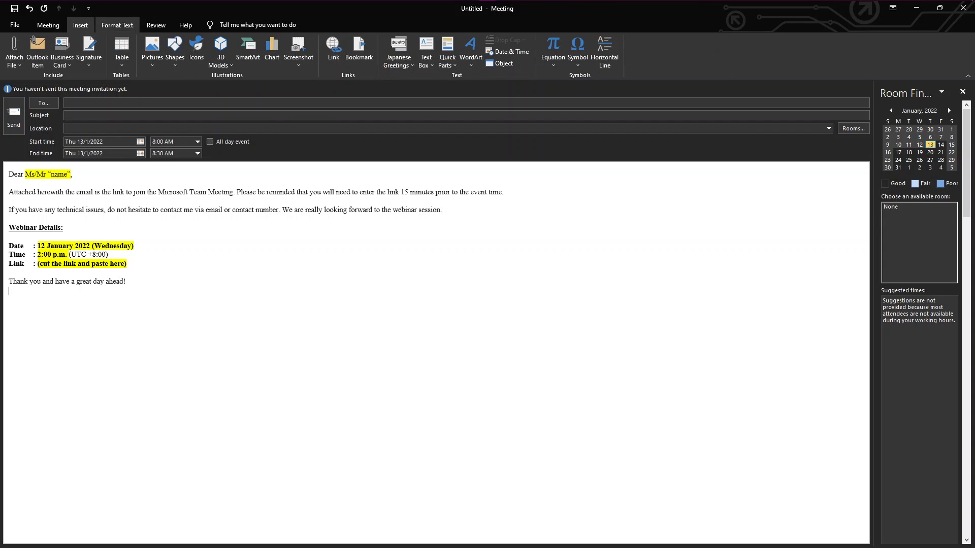
click(89, 51)
click(104, 97)
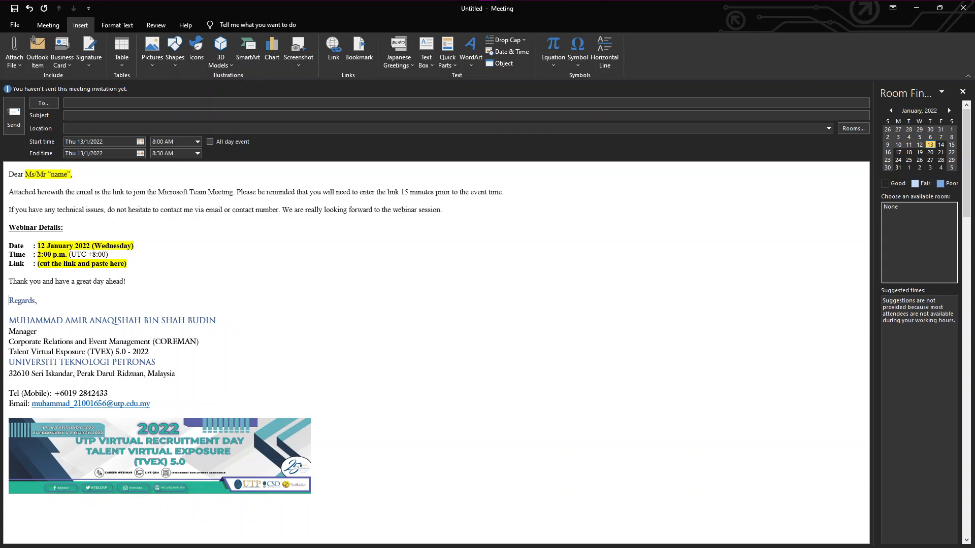
Open the 12 January calendar meeting "[TVEX 5.0] Internship 101: Everything You Need to Know About SIIP" and copy its "Click here to join the meeting" hyperlink.
drag(128, 264, 37, 264)
click(127, 263)
key(alt+Tab)
key(alt+Tab)
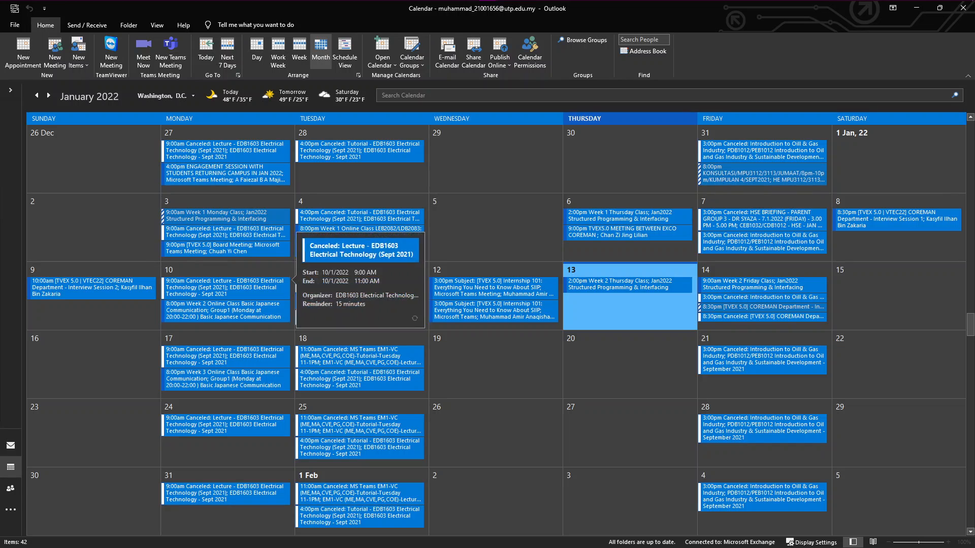
click(496, 365)
click(494, 289)
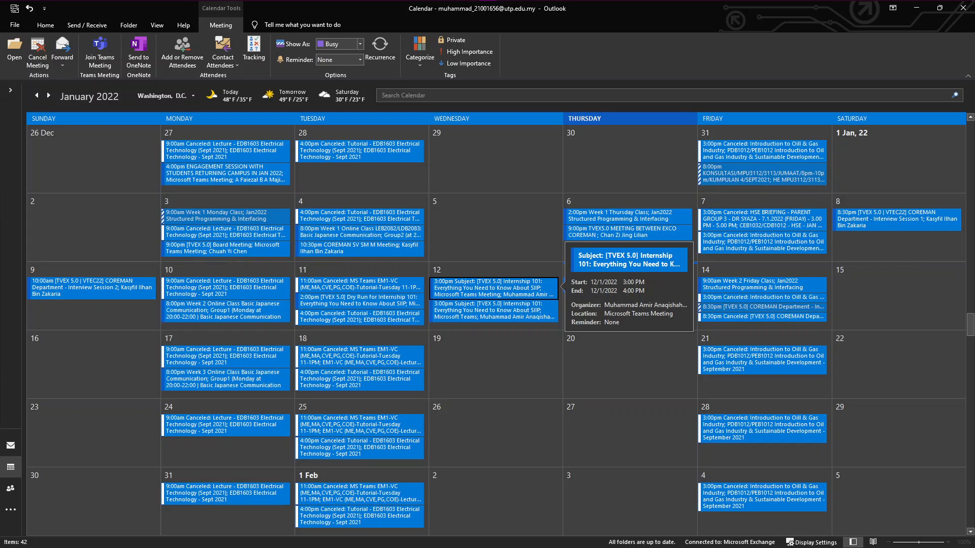
double_click(494, 289)
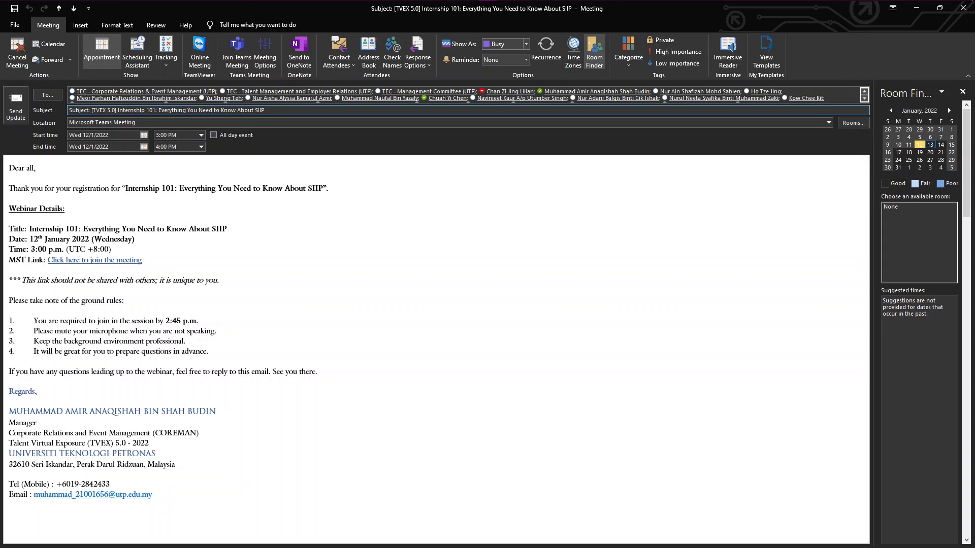
drag(142, 260, 48, 260)
right_click(62, 259)
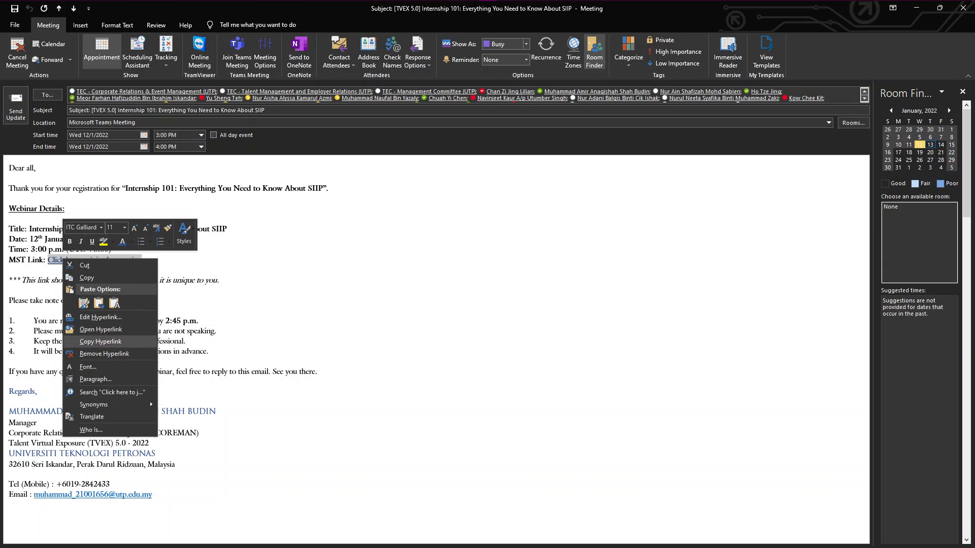
click(101, 342)
Return to the untitled meeting and replace the "(cut the link and paste here)" placeholder with the copied meeting link.
key(alt+Tab)
key(alt+Tab)
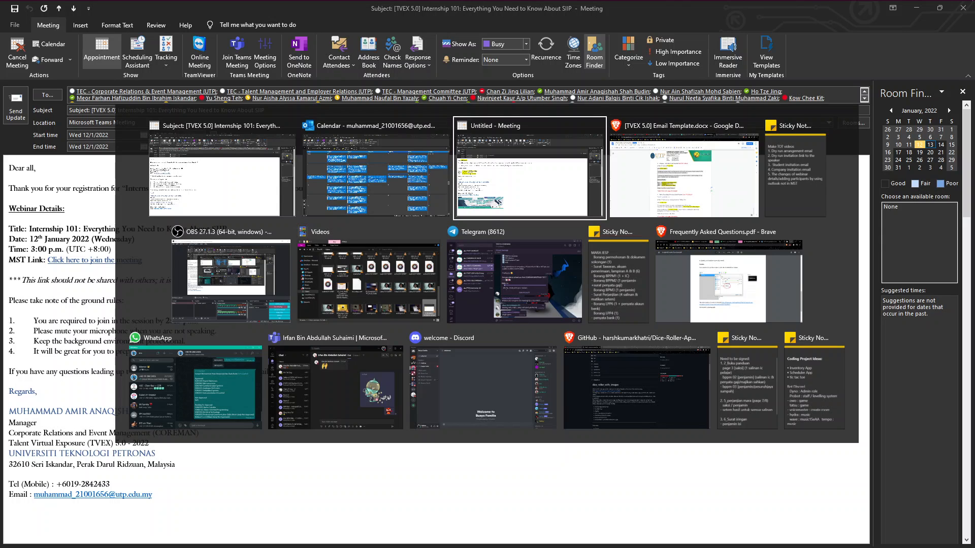
key(alt+shift+Tab)
key(alt+shift+Tab)
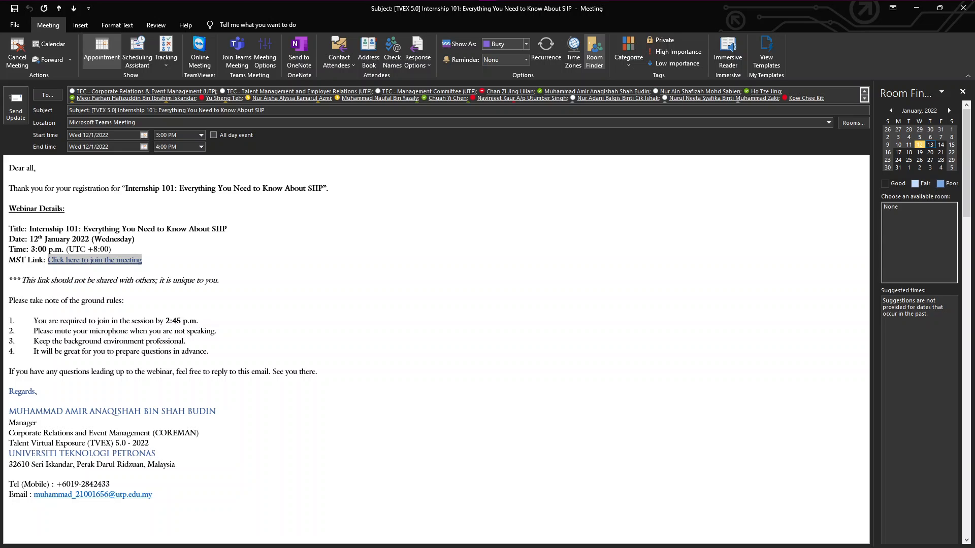
click(916, 8)
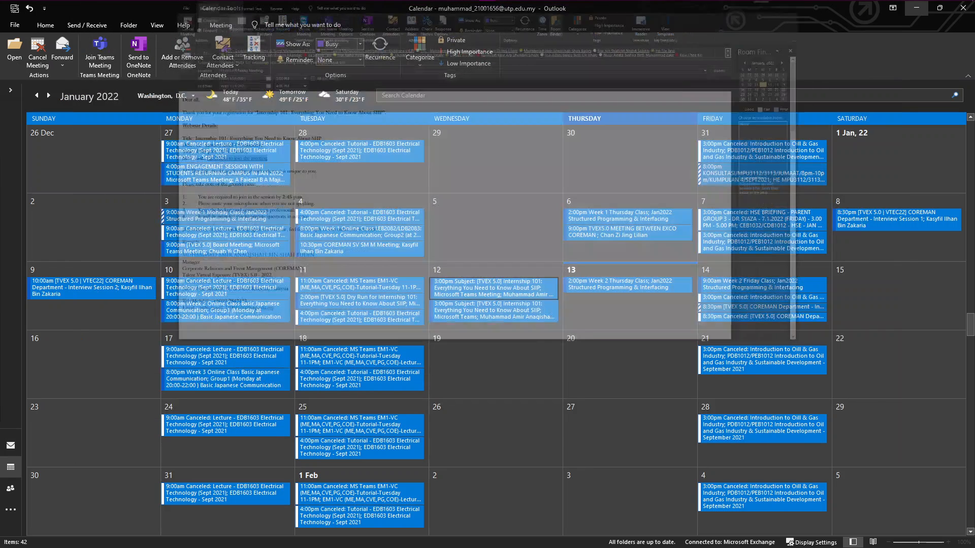
mouse_move(488, 7)
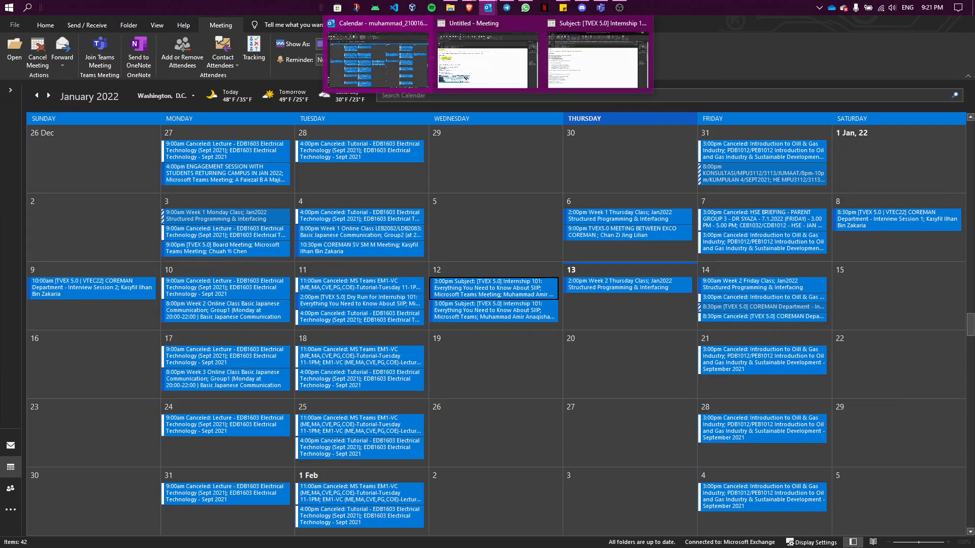
click(487, 58)
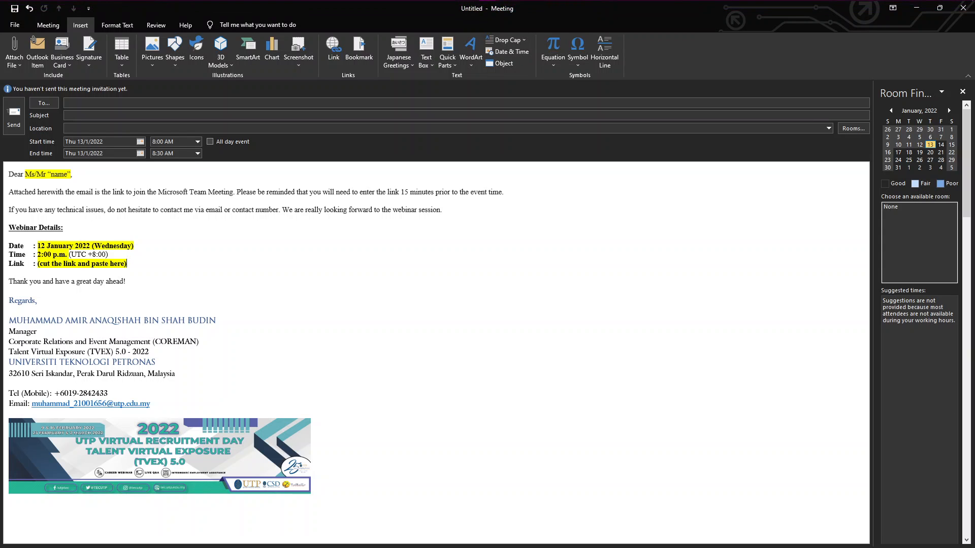
drag(127, 264, 37, 264)
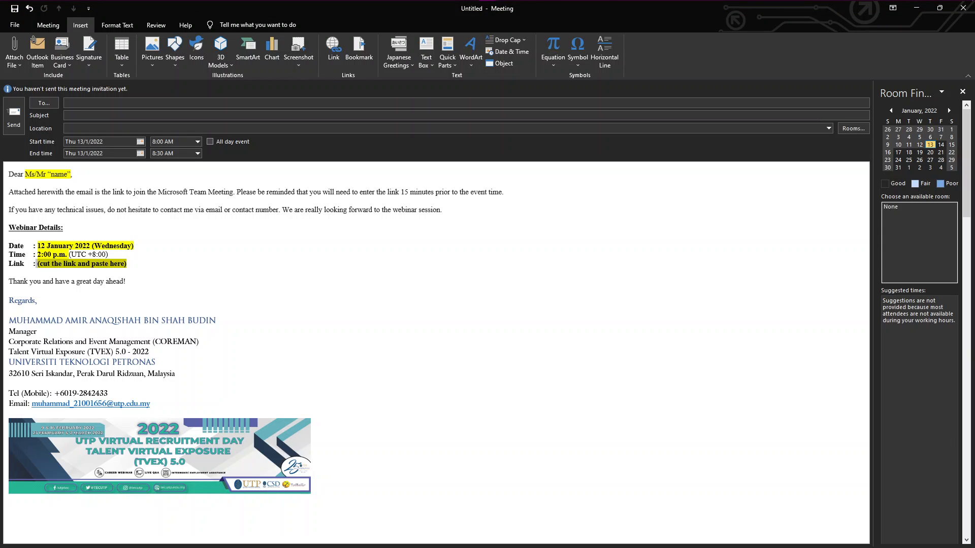
right_click(40, 263)
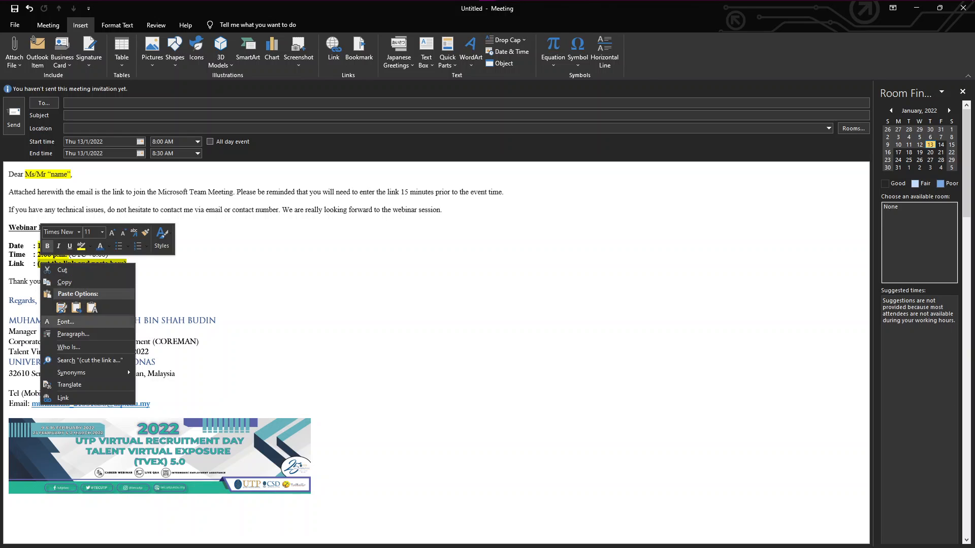
click(62, 306)
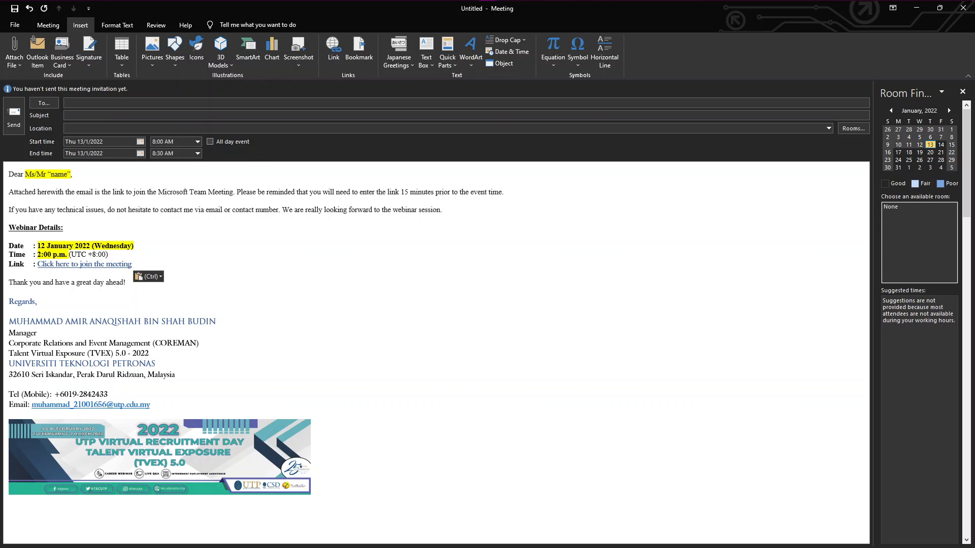
key(shift+Up)
key(shift+Up)
key(shift+Up)
key(shift+Up)
key(shift+Up)
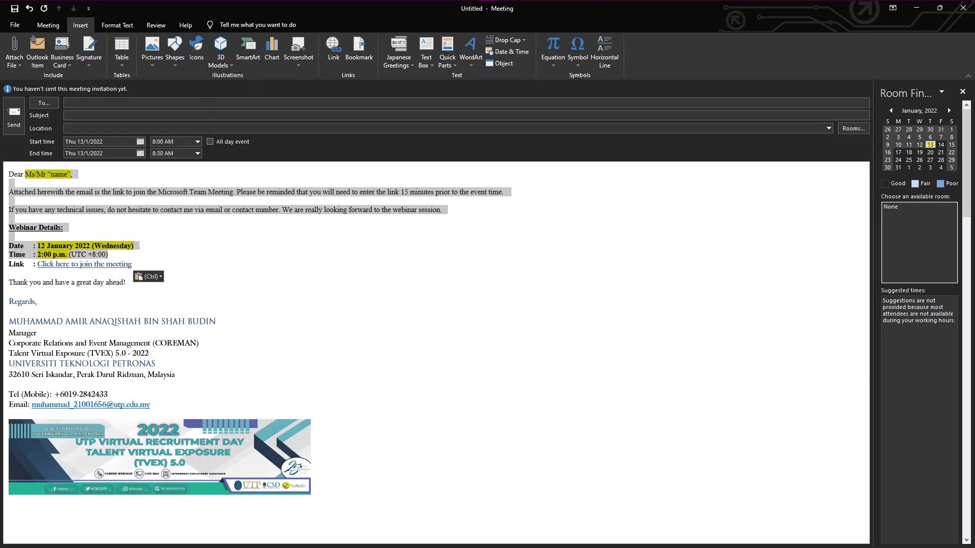
click(109, 254)
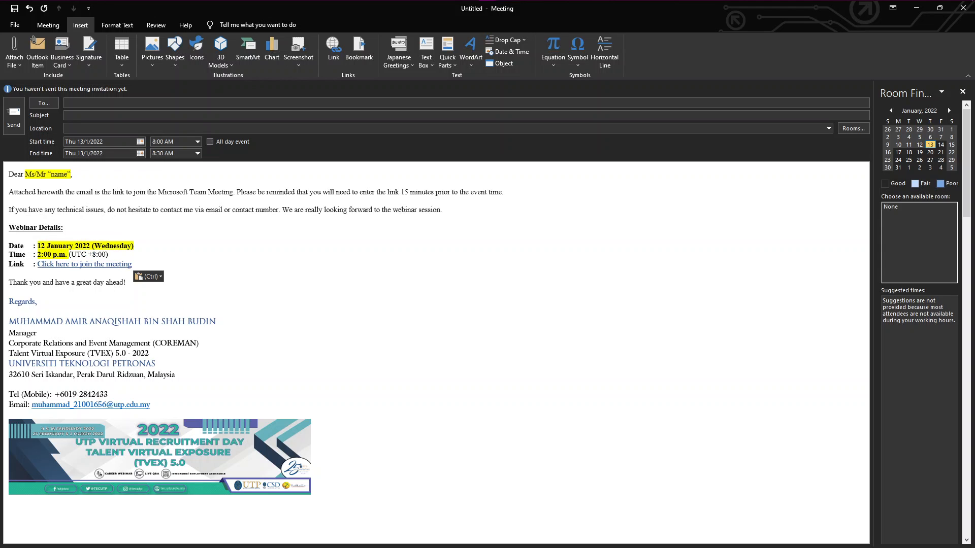
Set the meeting's start to Thu 13/1/2022 at 10:30 AM.
click(140, 142)
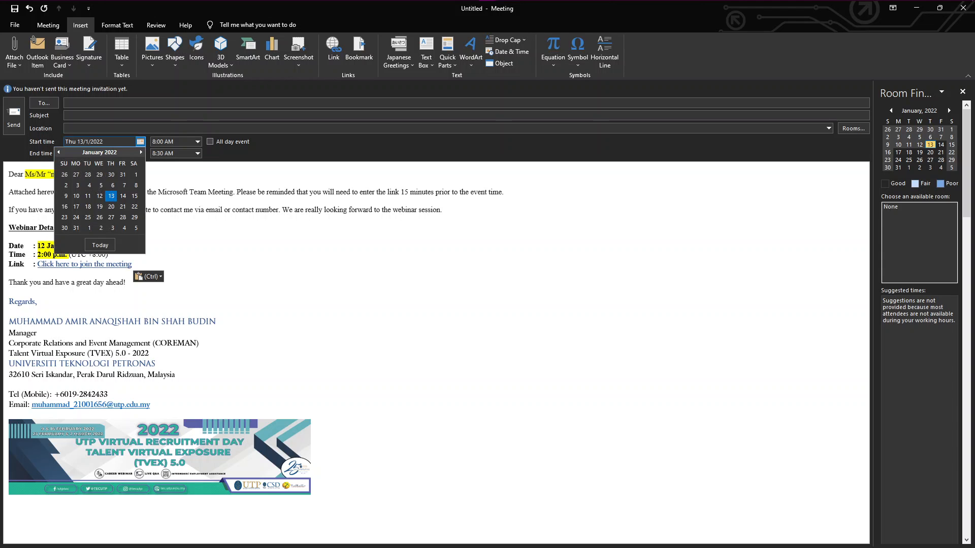
click(112, 196)
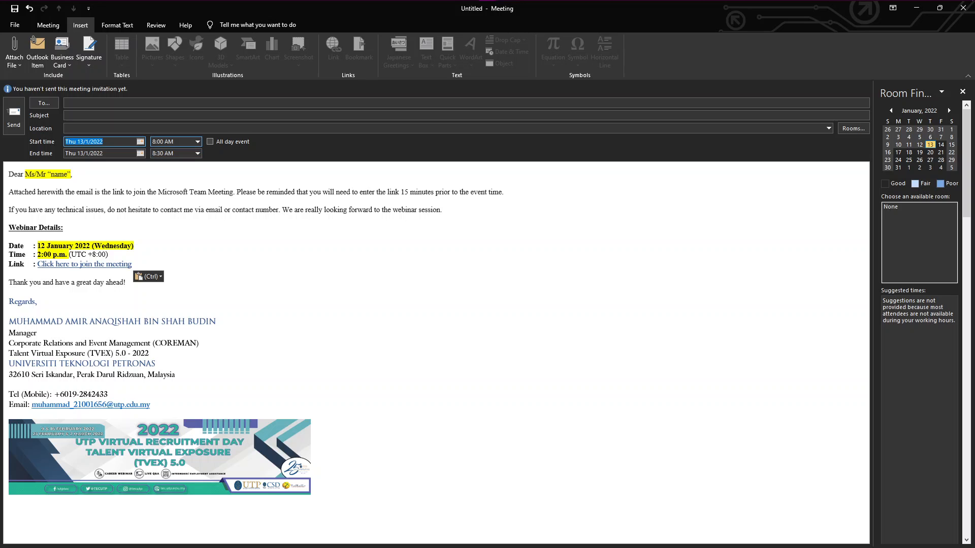
click(197, 141)
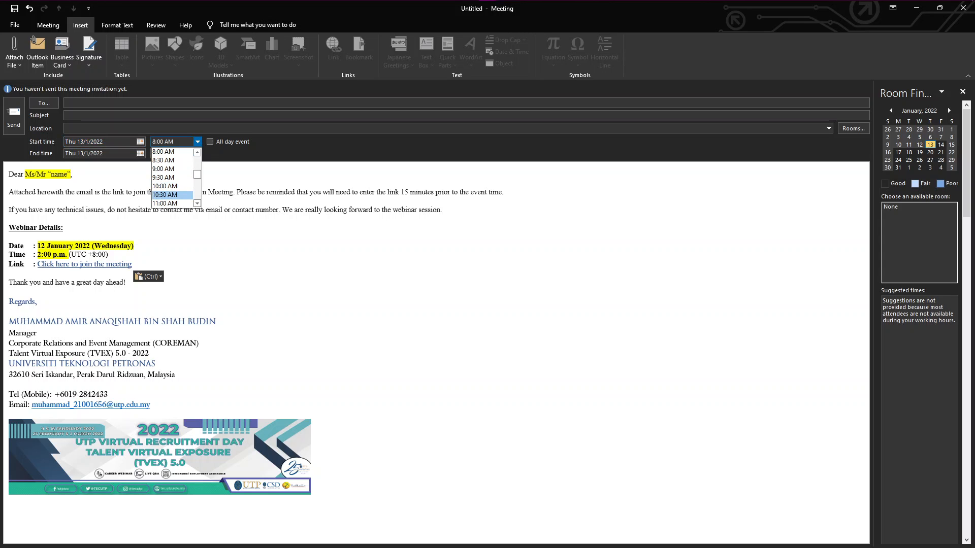
click(163, 194)
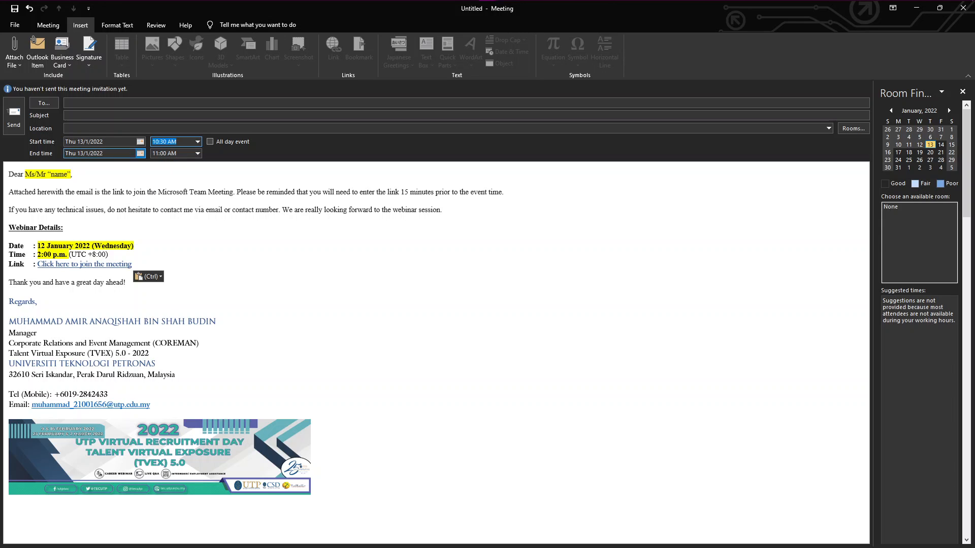
Set the meeting's end to Thu 13/1/2022 at 11:30 AM and enter "Microsoft Tems" as the location.
click(141, 154)
click(111, 209)
click(197, 154)
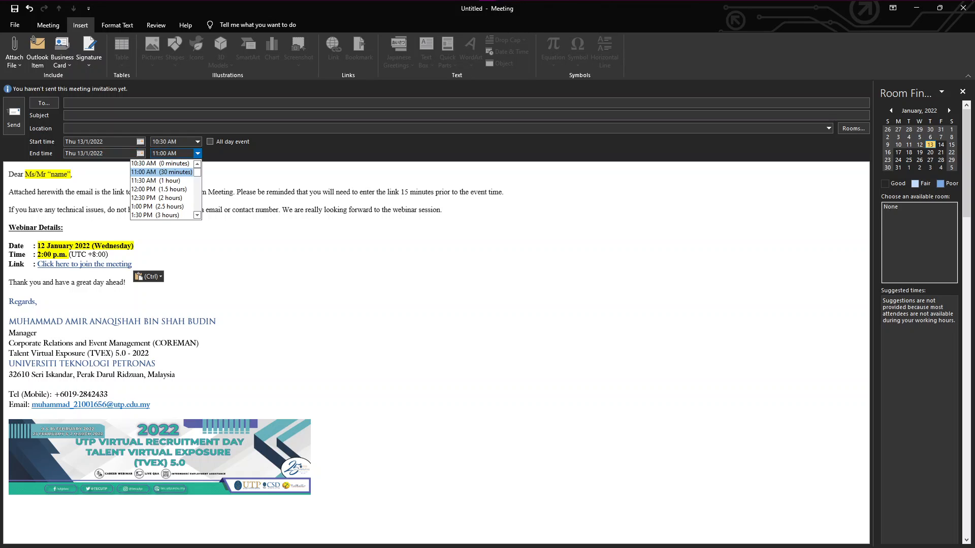
click(162, 176)
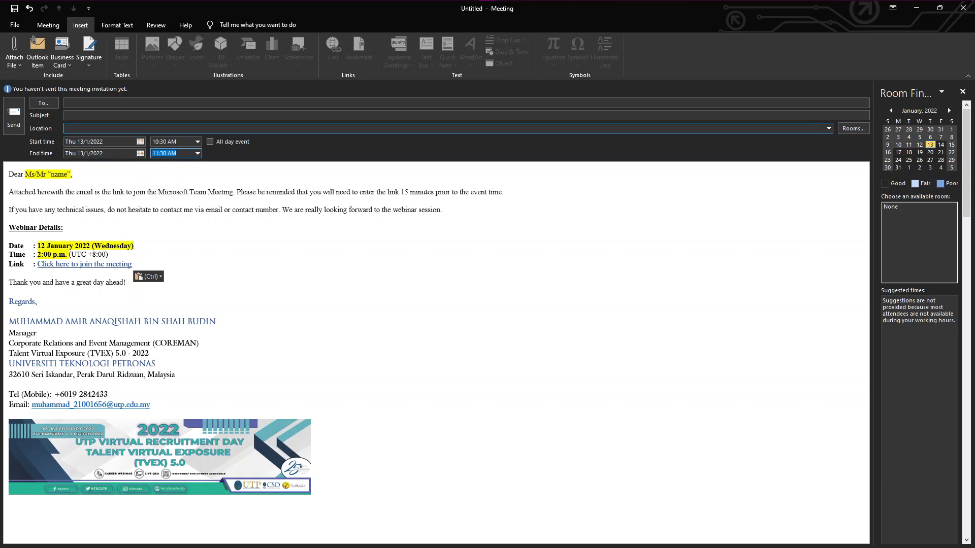
click(107, 129)
text(Microsoft Tems)
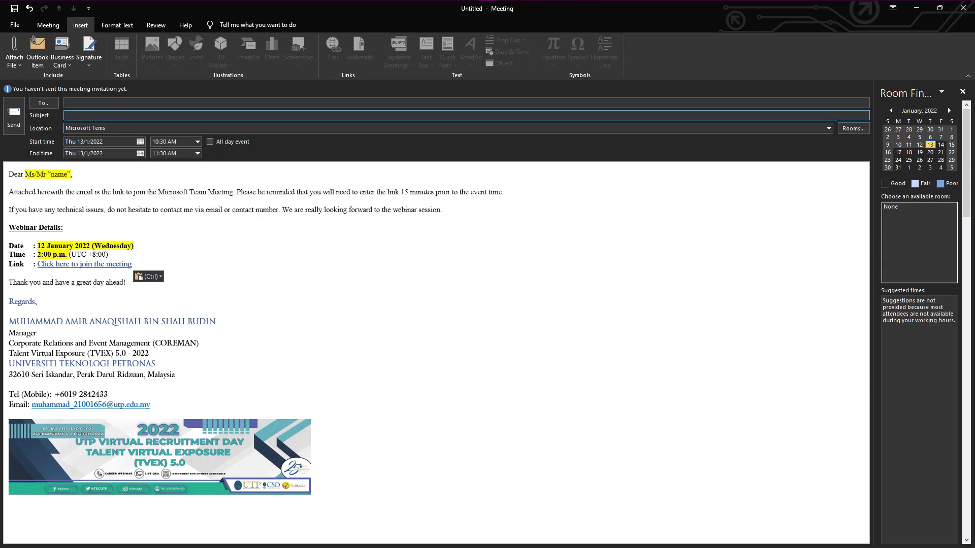
Copy "[TVEX 5.0] Session Title" from the company's invitation template in Google Docs and paste it as the Outlook meeting's subject.
click(68, 116)
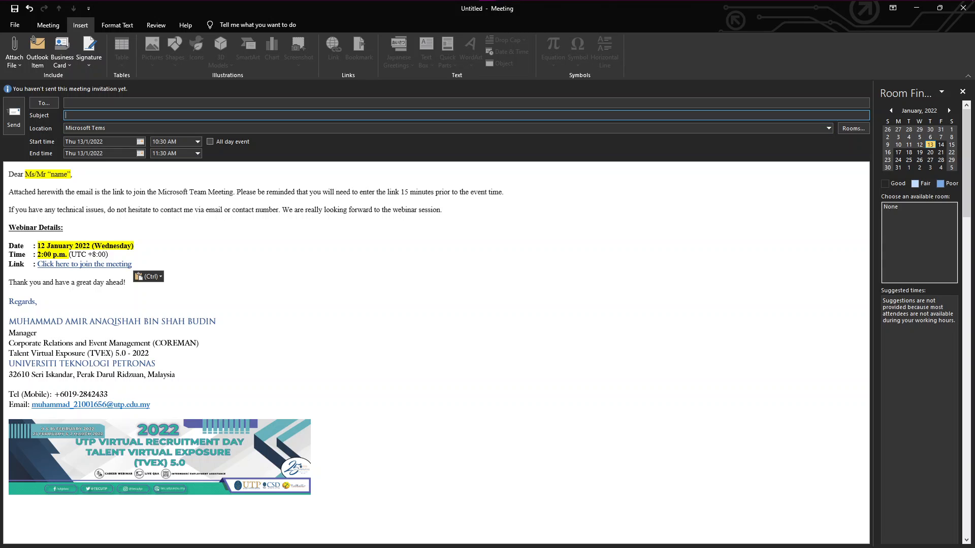
key(alt+Tab)
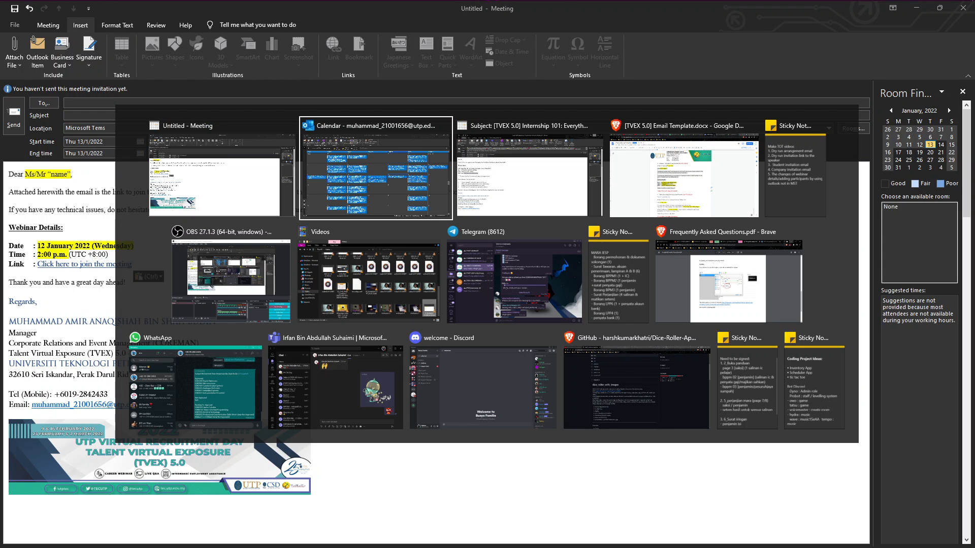
key(alt+Tab)
key(alt+Tab)
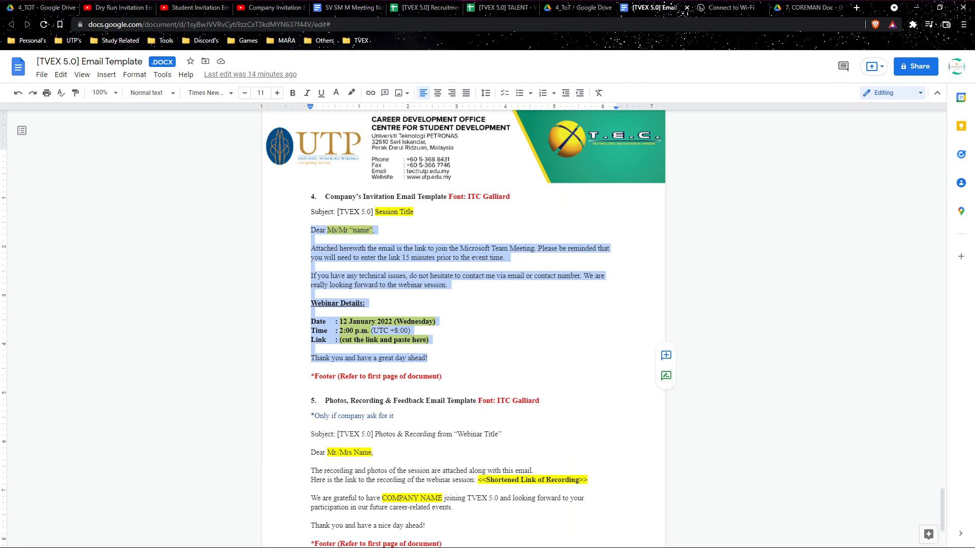
drag(415, 213, 311, 213)
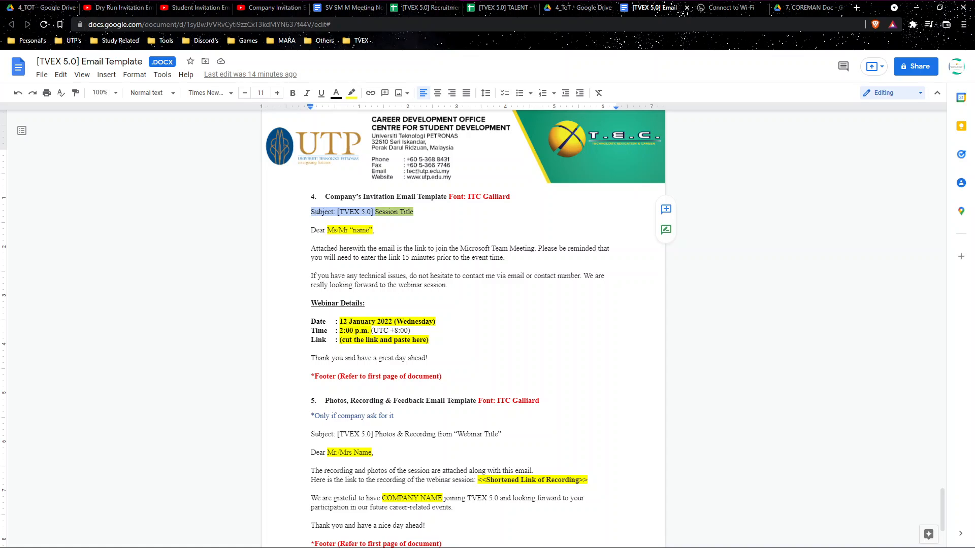
click(312, 221)
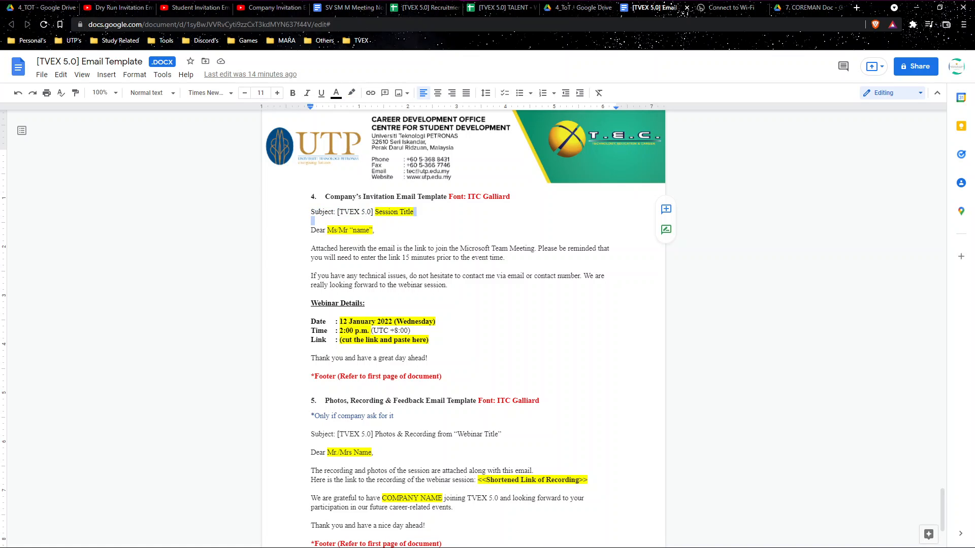
drag(415, 212, 335, 212)
key(ctrl+c)
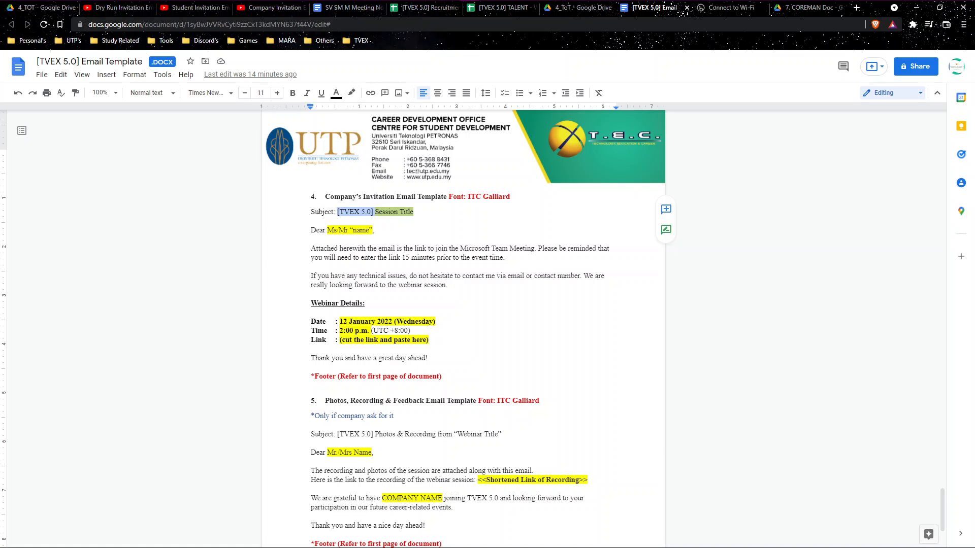
key(alt+Tab)
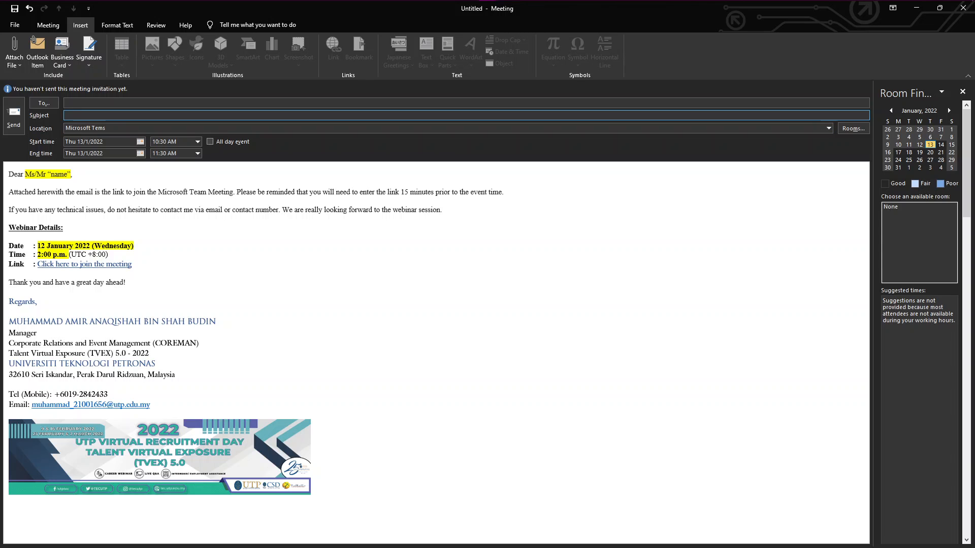
key(ctrl+v)
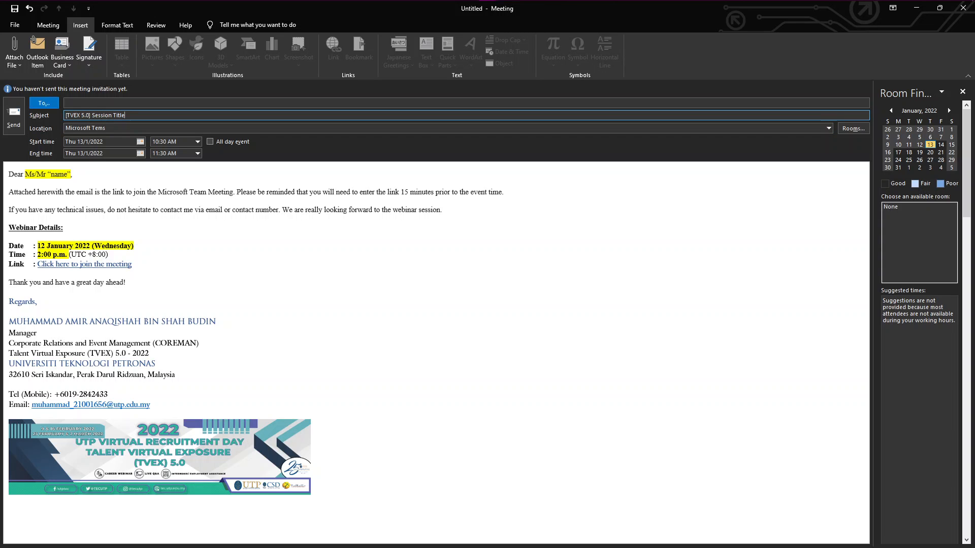
Enter "speaker" as the required attendee and copy the five CC e-mail addresses from the Google Docs template's opening notes into the optional attendees.
click(44, 103)
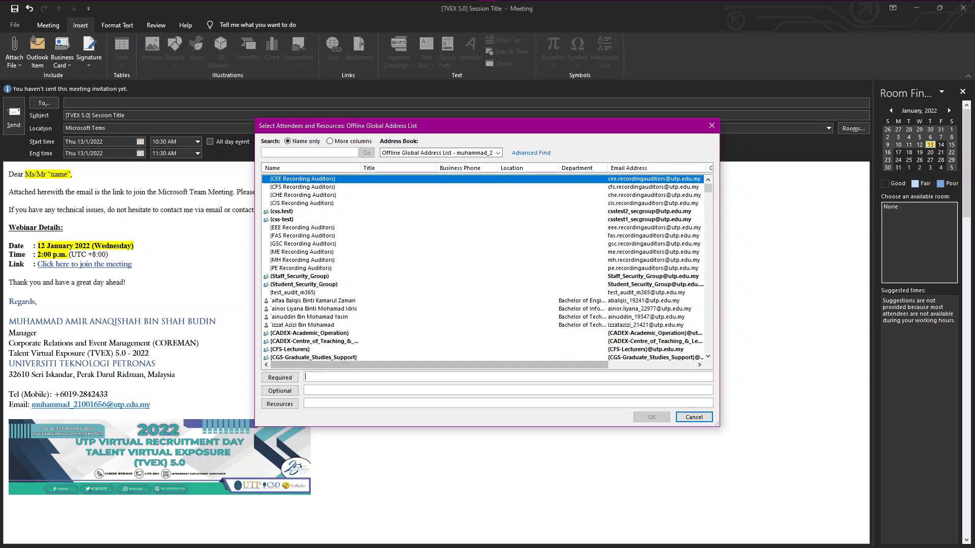
text(speaker)
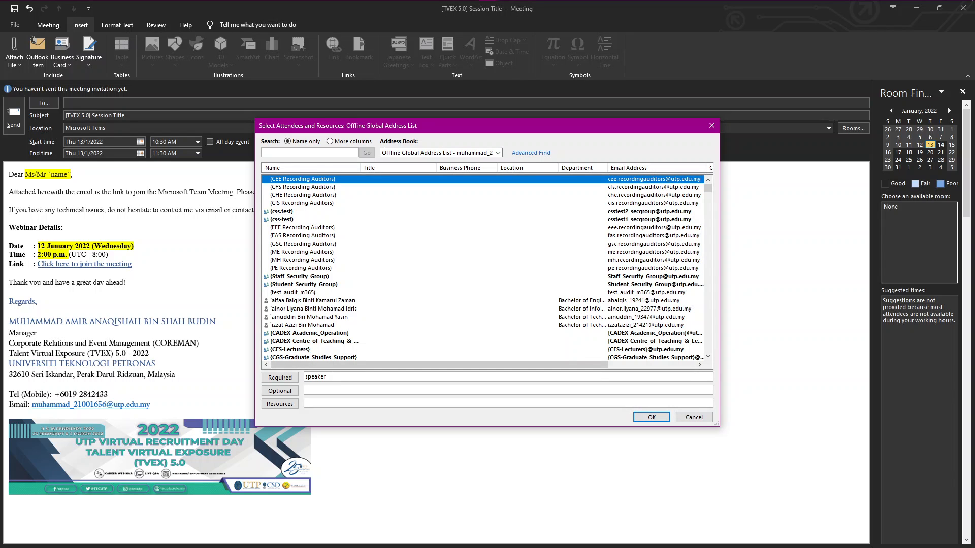
key(alt+Tab)
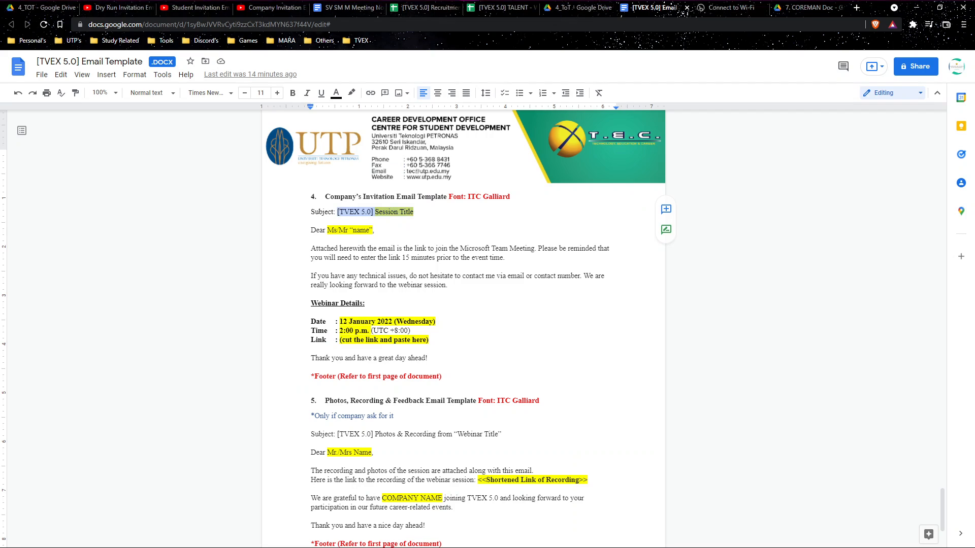
scroll(463, 329, up, 20)
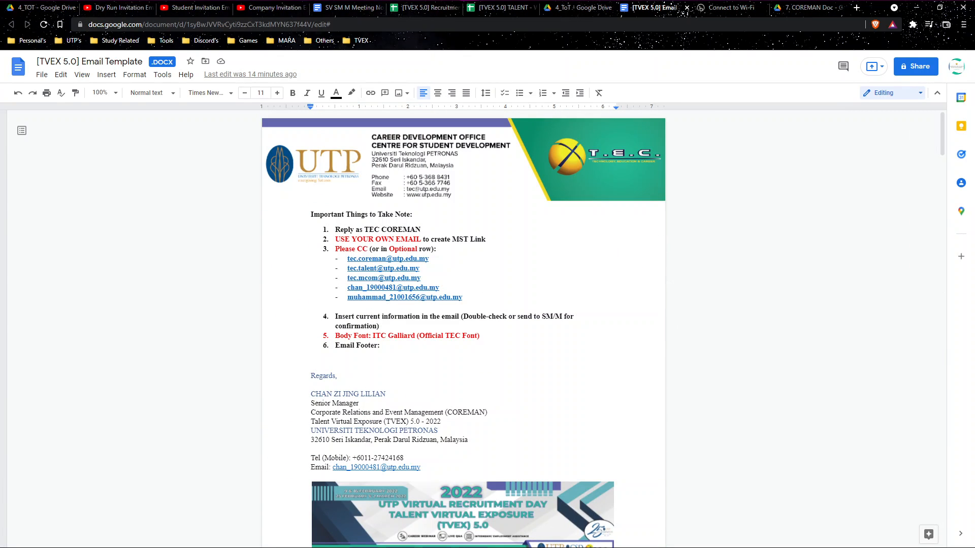
drag(462, 298, 347, 258)
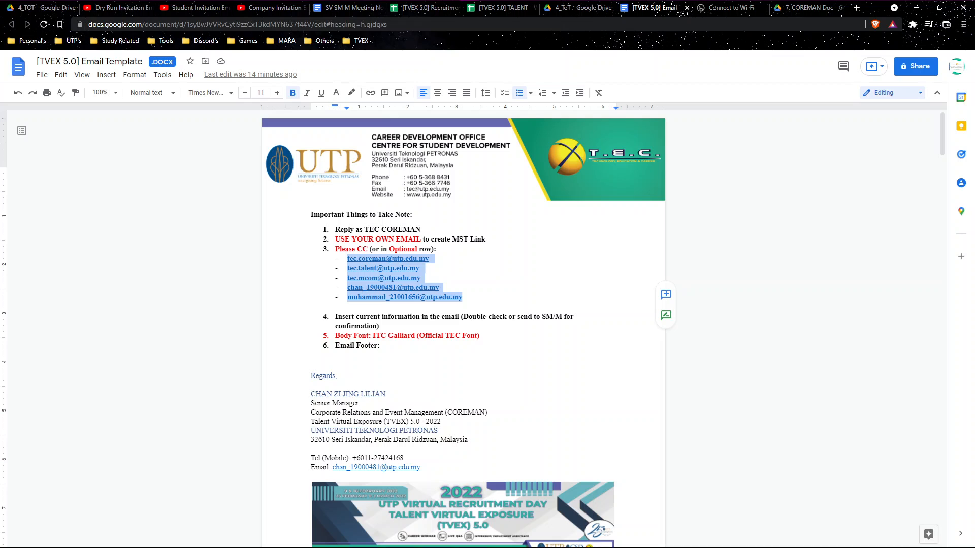
key(alt+Tab)
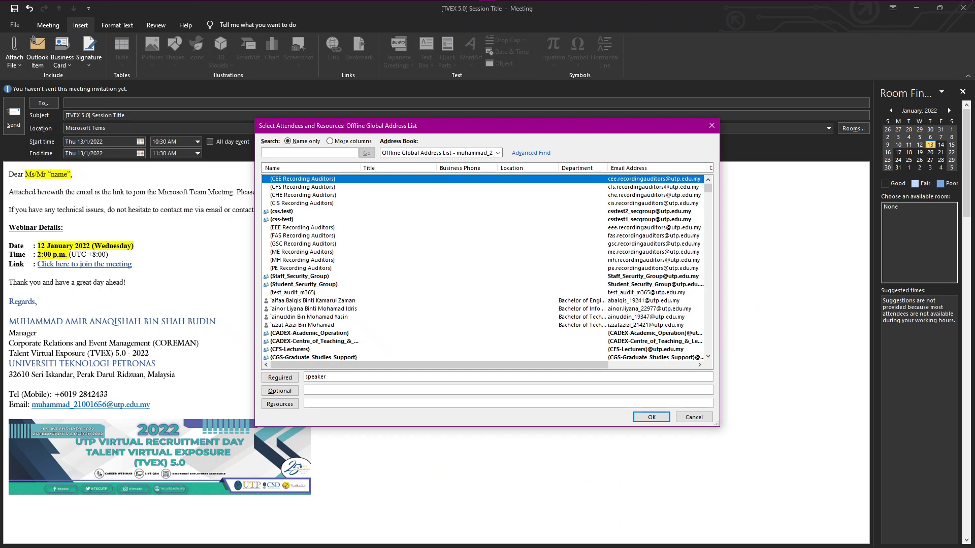
key(ctrl+v)
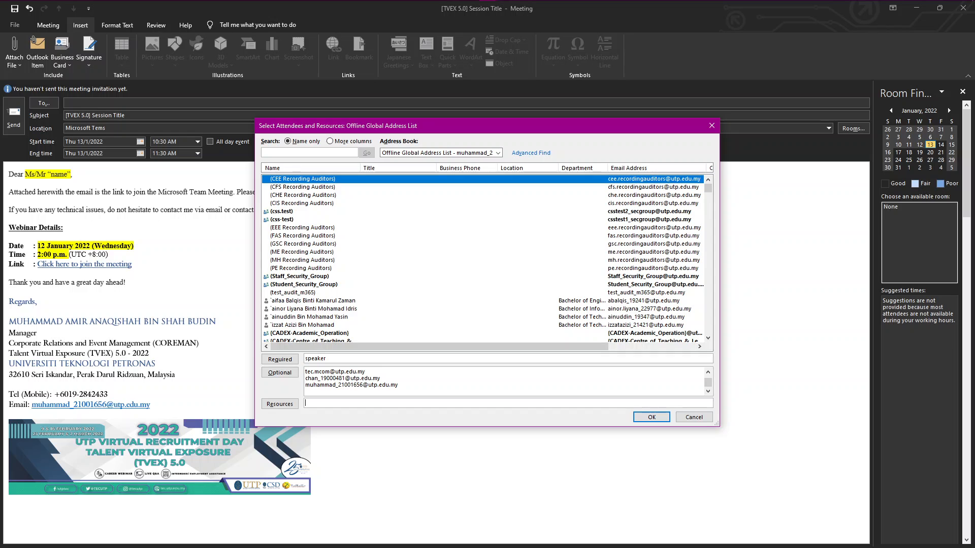
key(Return)
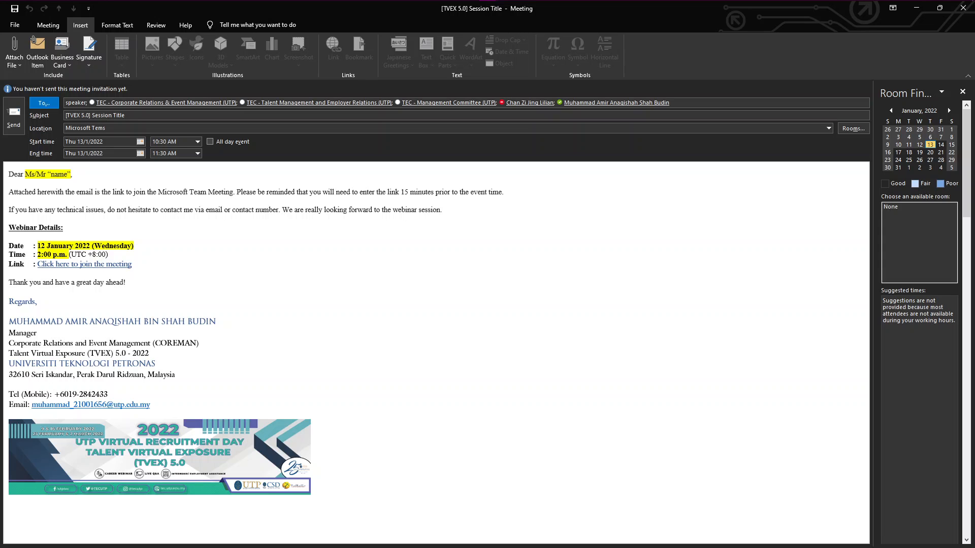
Change the font of the message body, from the greeting through "Thank you and have a great day ahead!", to ITC Galliard.
drag(127, 282, 10, 174)
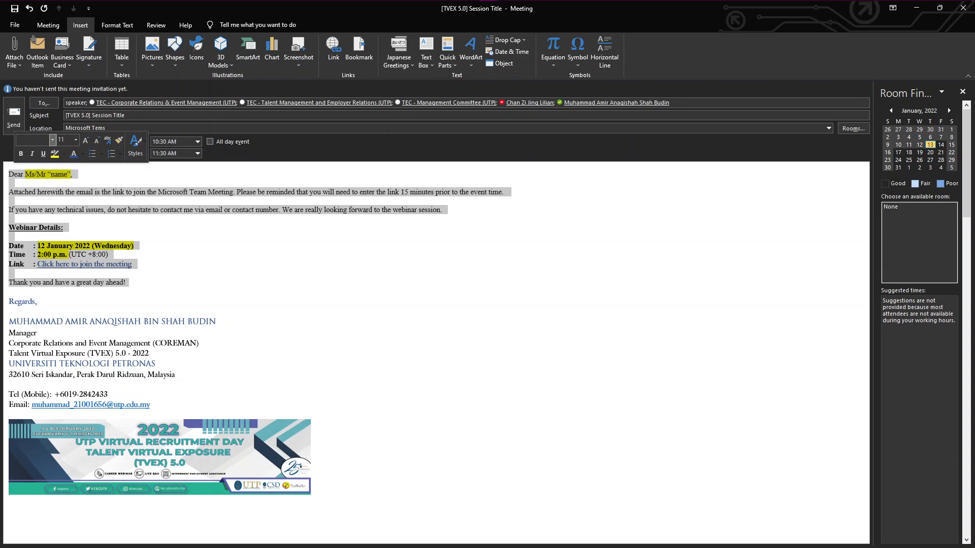
click(52, 139)
click(43, 225)
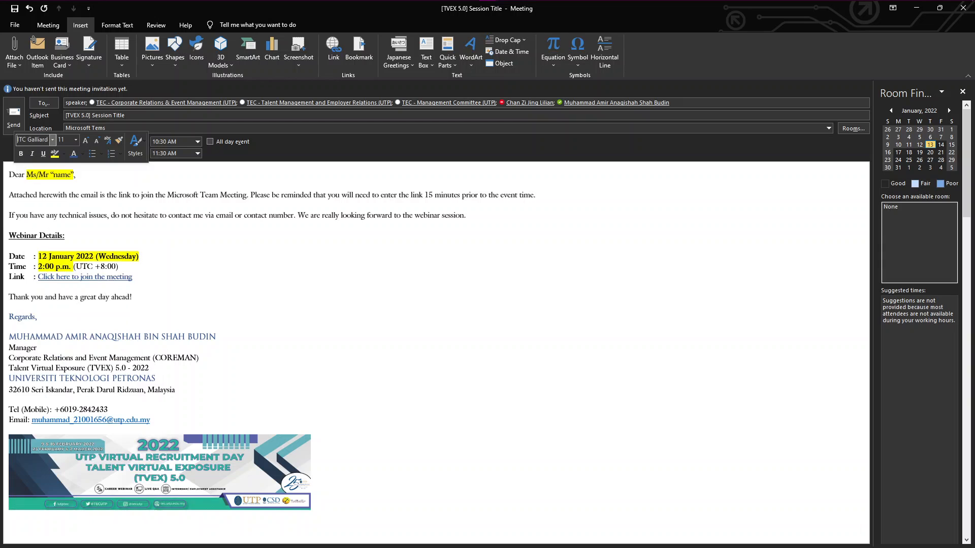
click(62, 140)
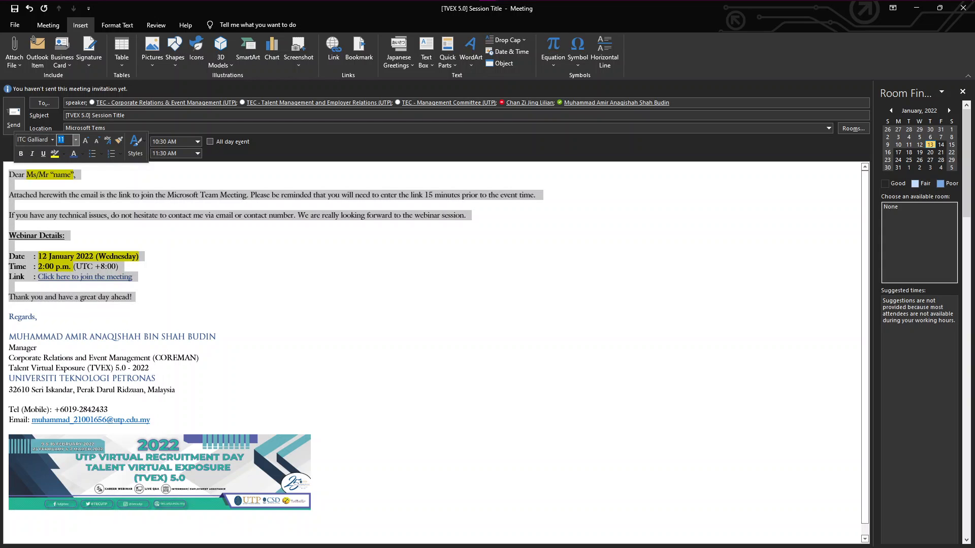
click(9, 206)
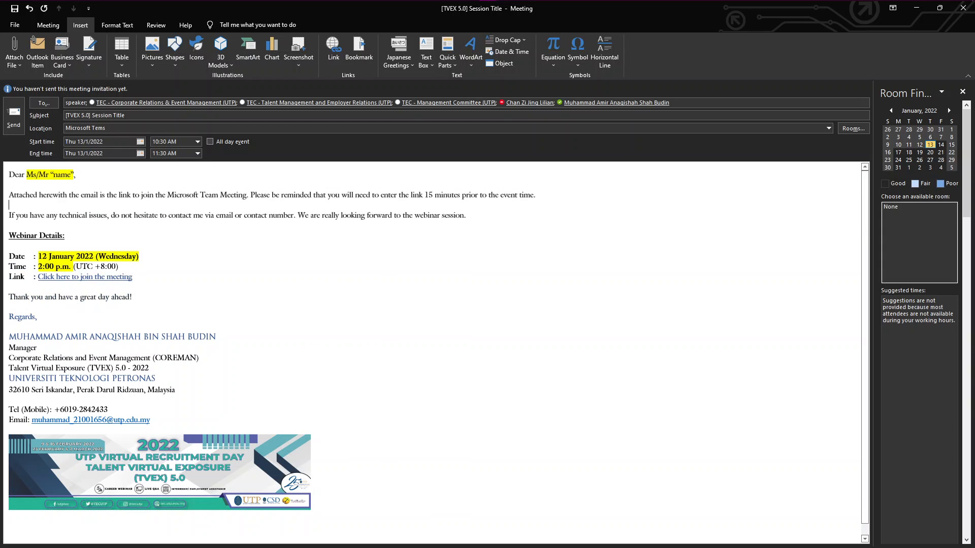